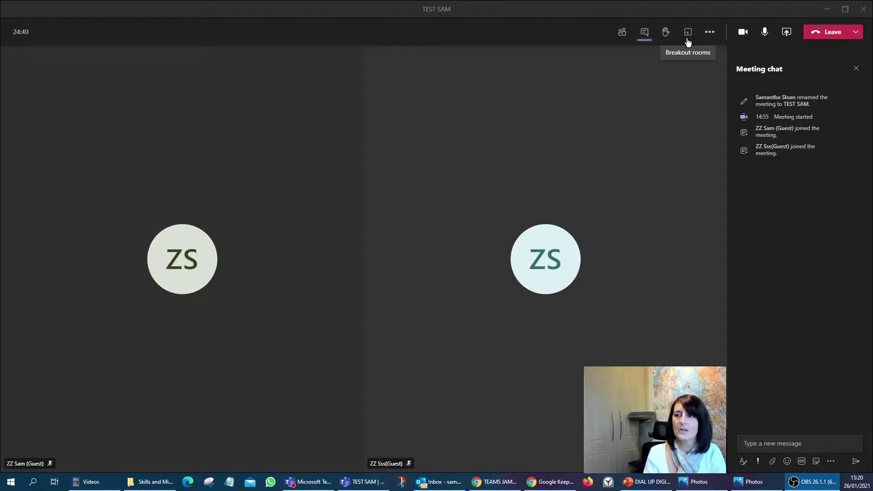
# - Create 2 breakout rooms for the meeting with participants assigned manually
pyautogui.click(688, 32)
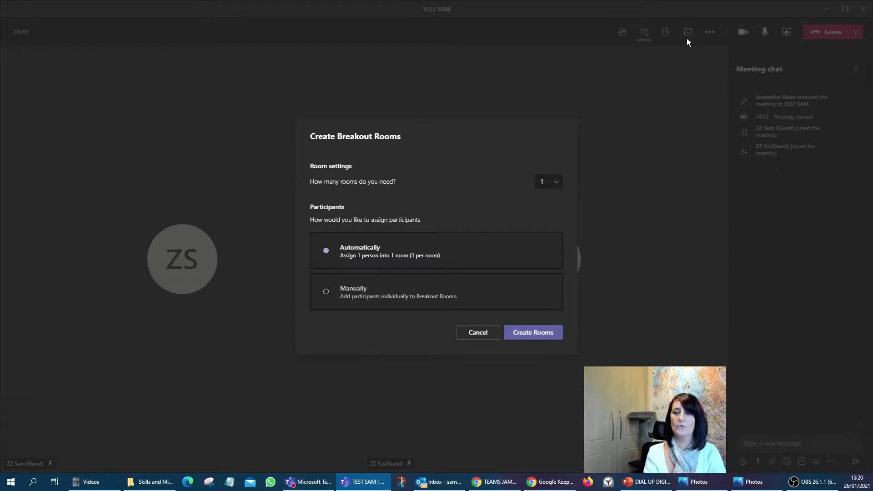
pyautogui.moveTo(408, 181); pyautogui.dragTo(314, 182)
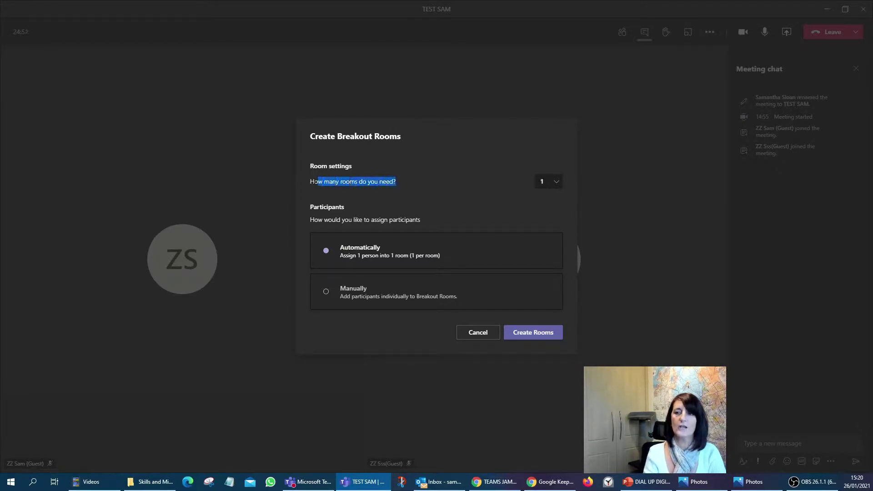
pyautogui.click(311, 182)
pyautogui.click(557, 183)
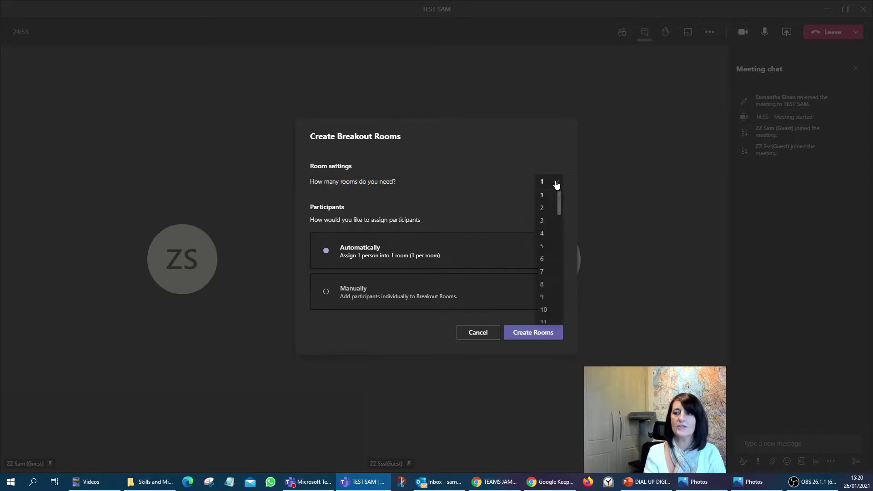
pyautogui.click(542, 208)
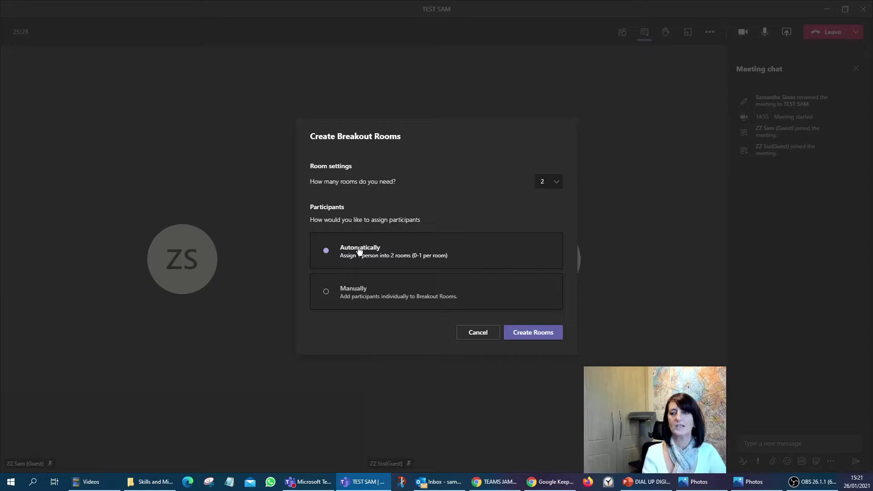
pyautogui.click(370, 297)
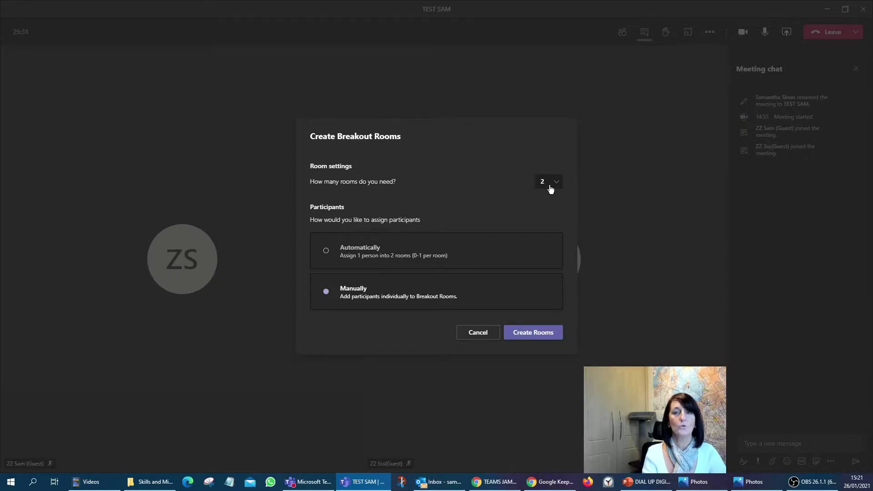
pyautogui.click(534, 333)
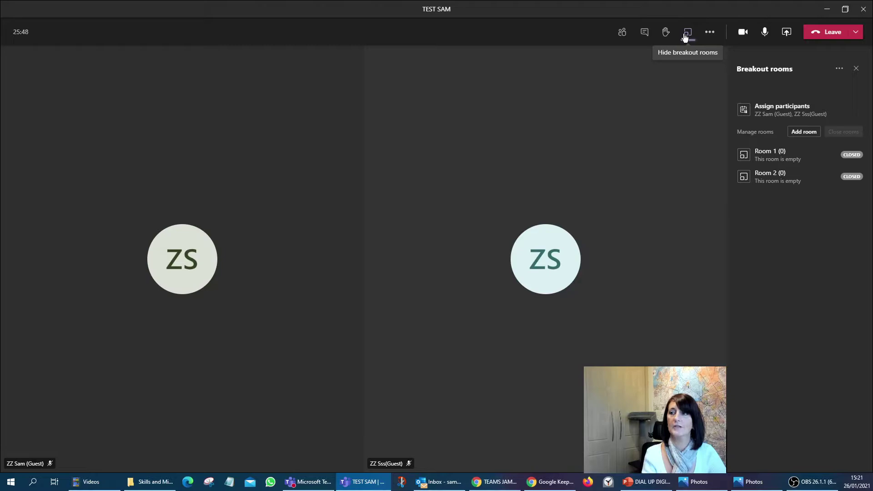
# - Assign the first guest participant to Room 1 and expand that room's participant list
pyautogui.click(792, 113)
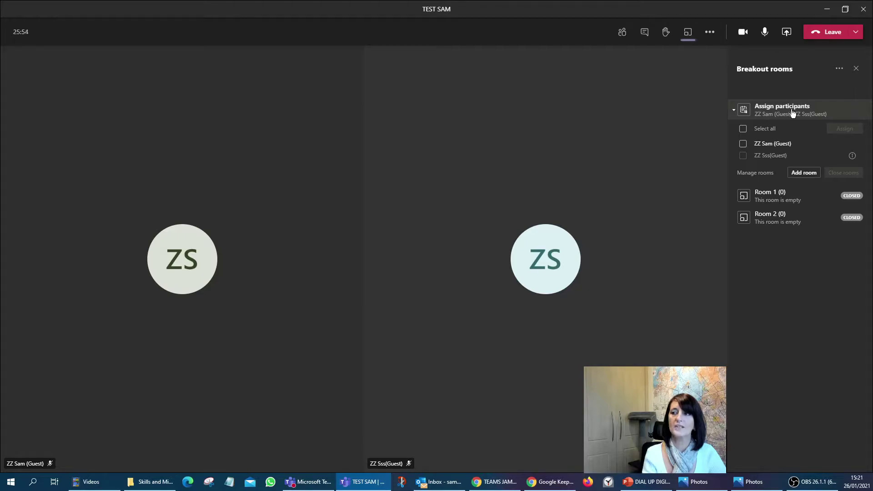
pyautogui.click(743, 145)
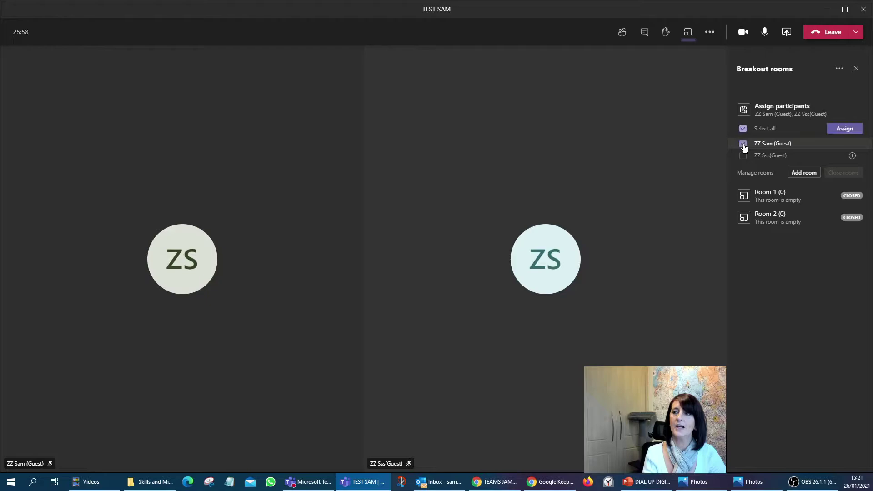
pyautogui.click(843, 128)
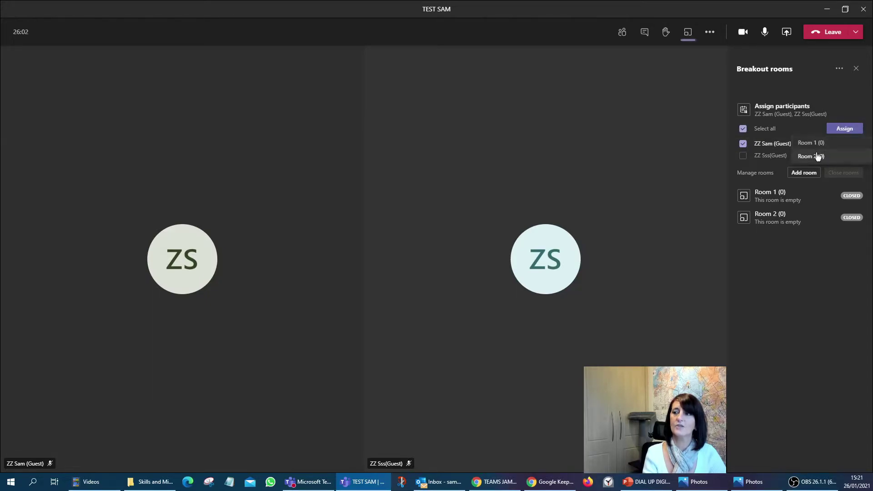
pyautogui.click(819, 144)
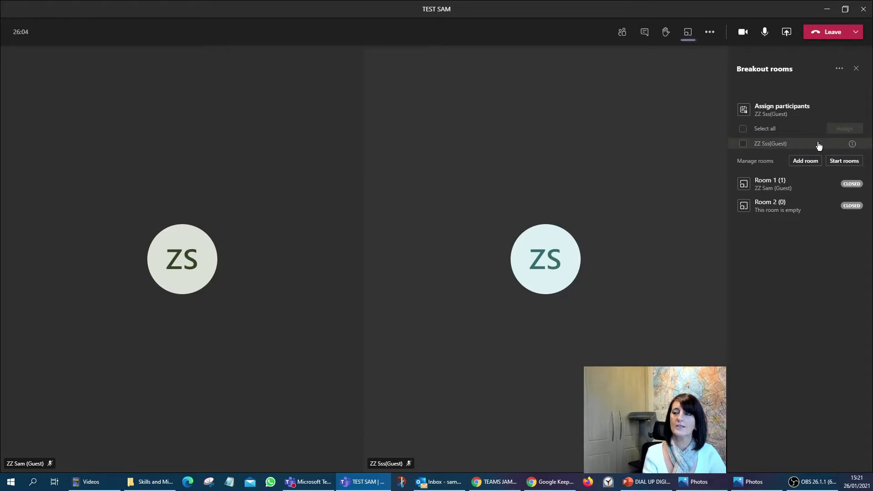
pyautogui.click(778, 184)
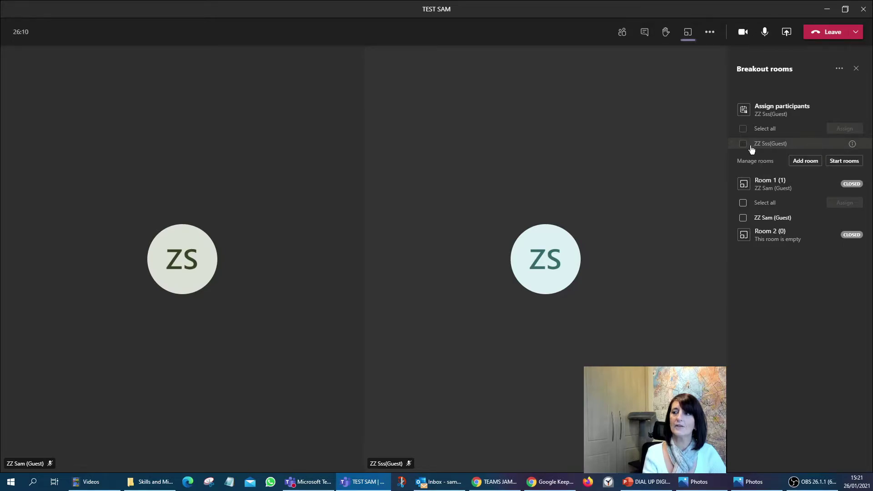
pyautogui.moveTo(852, 144)
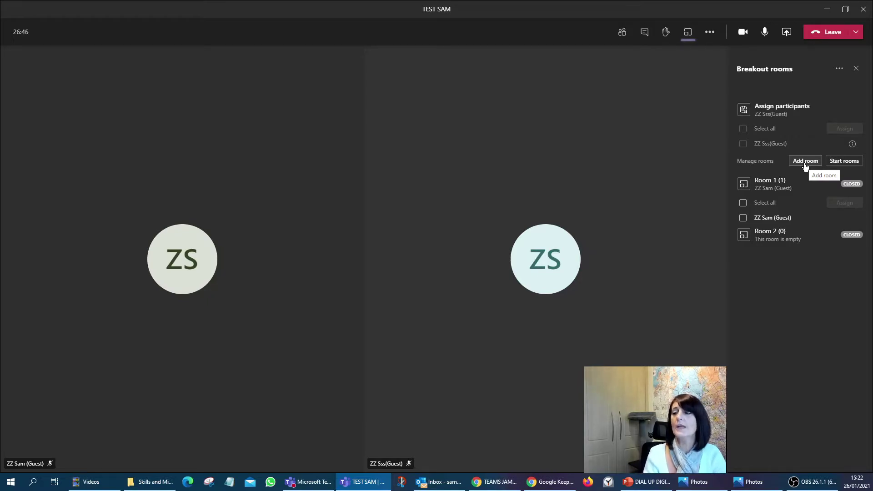
# - Start the breakout rooms and, after checking Room 1's available options, close Room 1
pyautogui.click(847, 162)
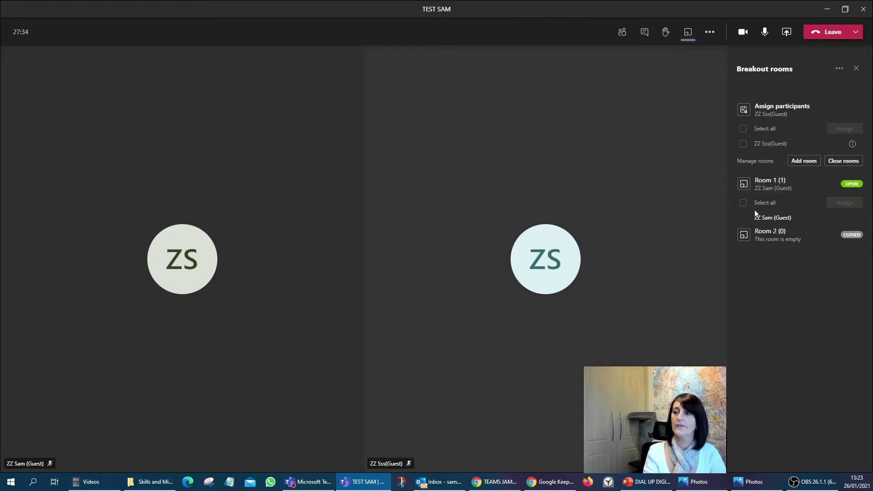
pyautogui.click(857, 184)
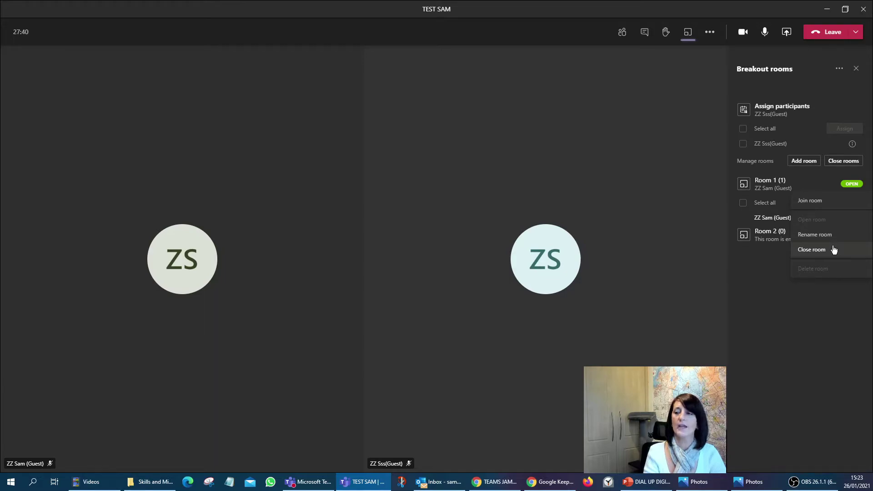
pyautogui.click(813, 319)
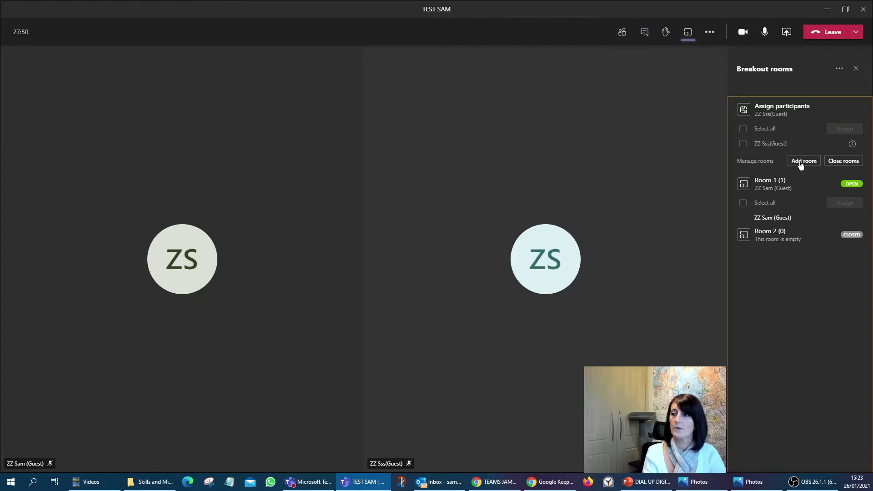
pyautogui.click(858, 186)
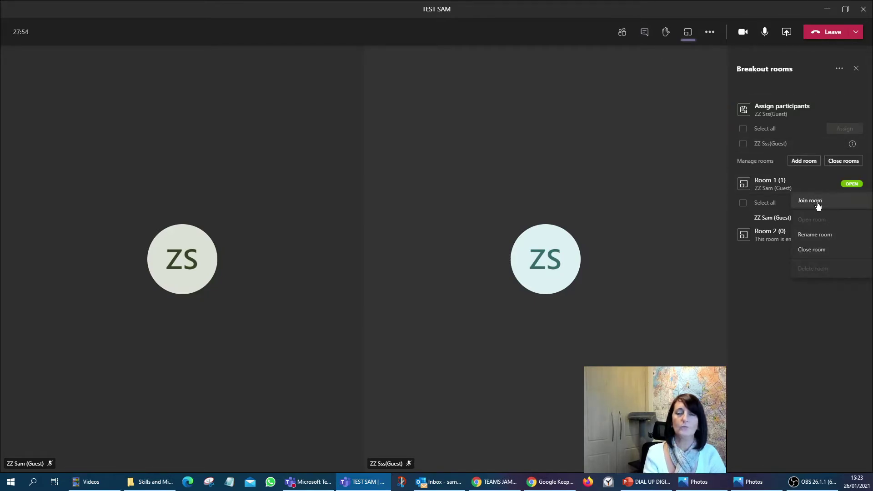
pyautogui.click(819, 248)
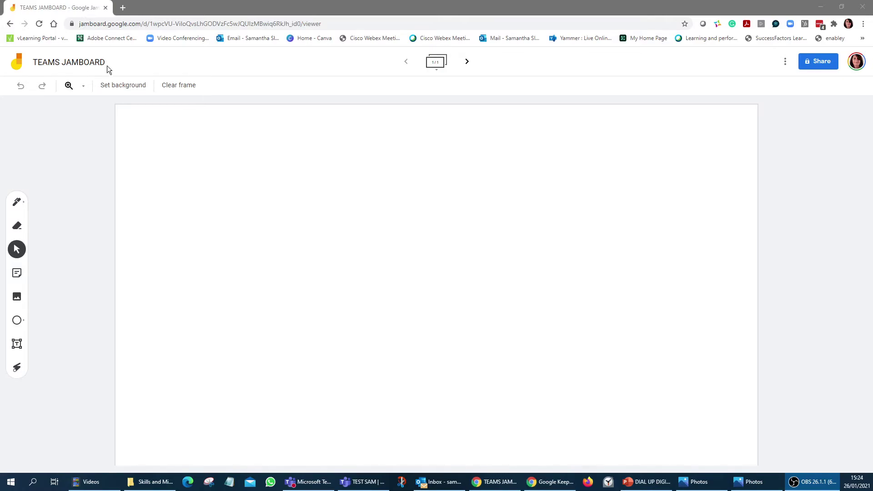
# - On the TEAMS JAMBOARD board in Google Jamboard, add a yellow sticky note reading "task, can you please ....."
pyautogui.click(17, 273)
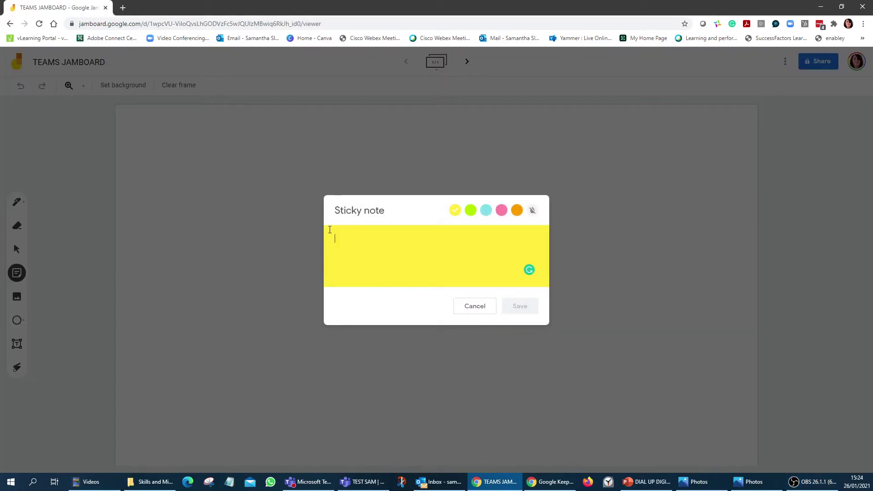
pyautogui.write('task')
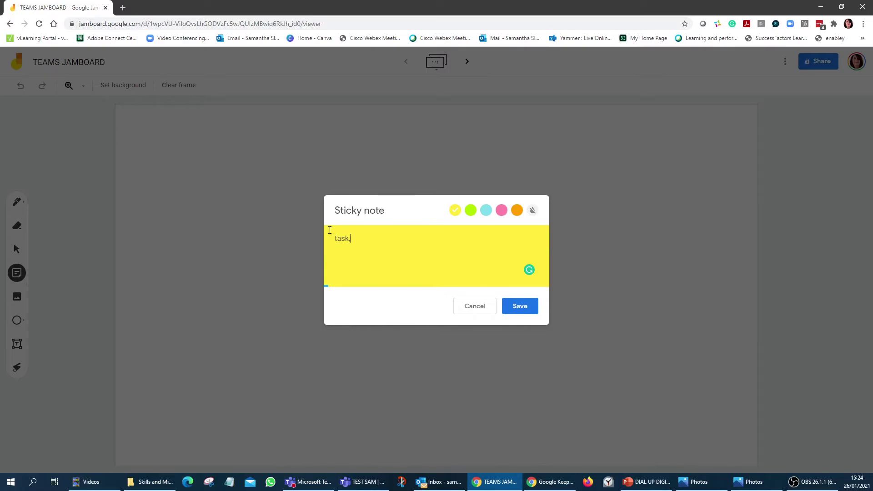
pyautogui.write(', can you please .....')
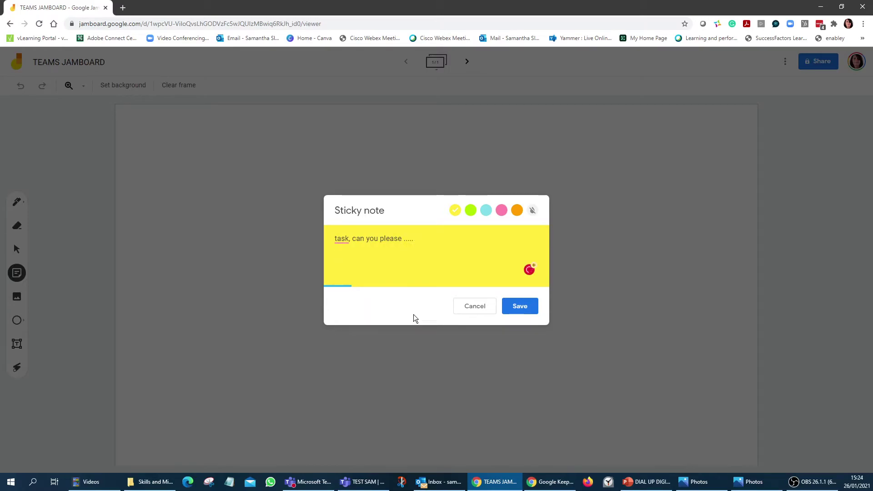
pyautogui.click(520, 306)
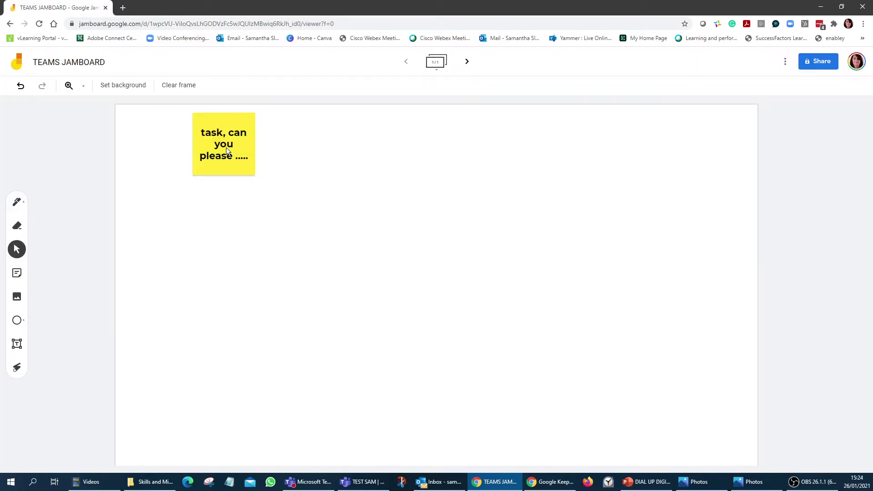
# - Move the sticky note into the frame's upper-left corner and enlarge it
pyautogui.moveTo(227, 151); pyautogui.dragTo(216, 149)
pyautogui.moveTo(177, 178)
pyautogui.mouseDown()
pyautogui.moveTo(142, 230)
pyautogui.moveTo(175, 190)
pyautogui.mouseUp()
pyautogui.click(304, 208)
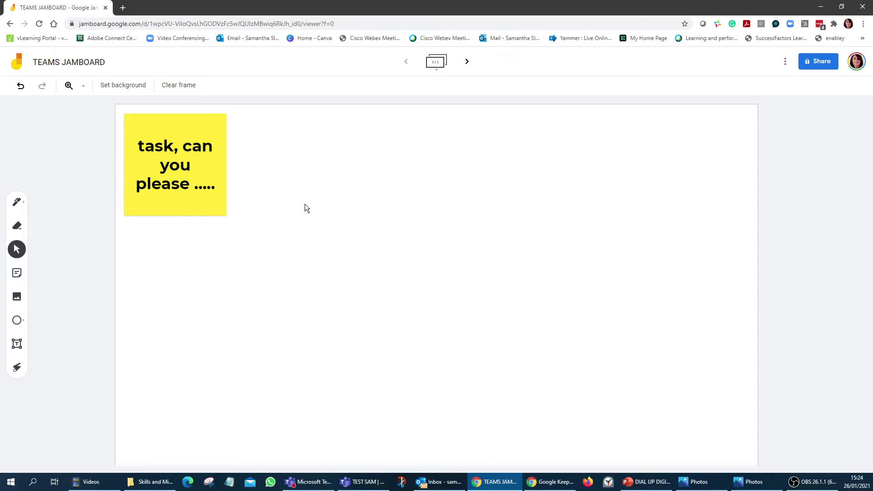
# - Share the Jamboard with anyone who has the link as Editor, and copy the sharing link
pyautogui.click(815, 59)
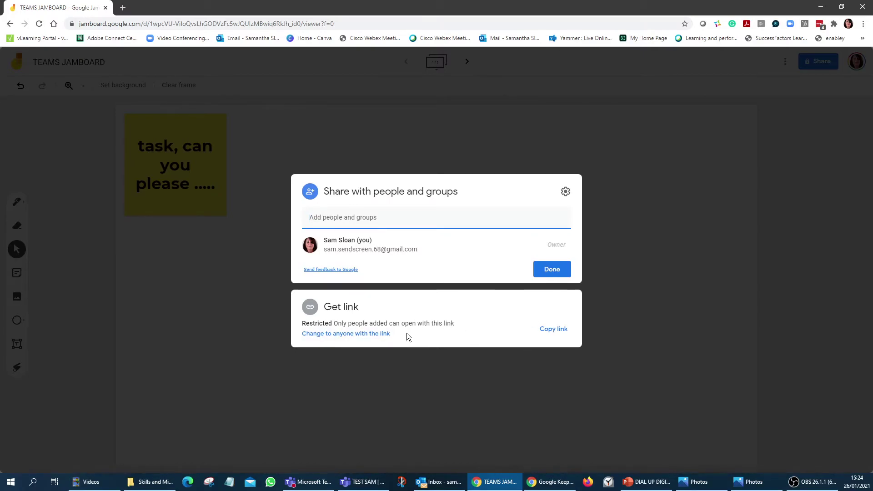
pyautogui.click(348, 335)
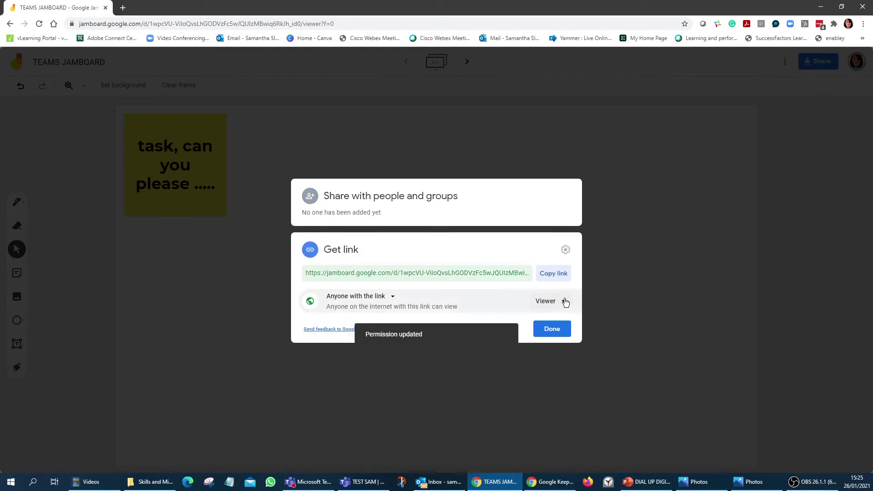
pyautogui.click(562, 302)
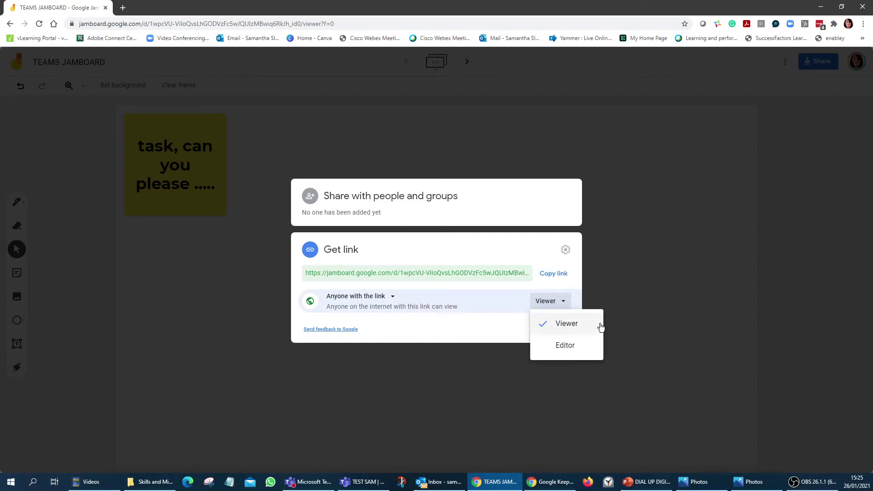
pyautogui.click(565, 346)
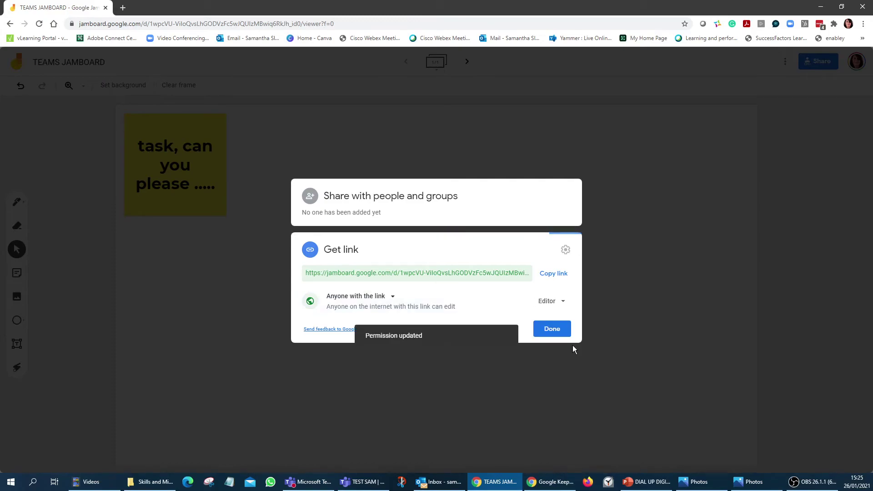
pyautogui.click(559, 275)
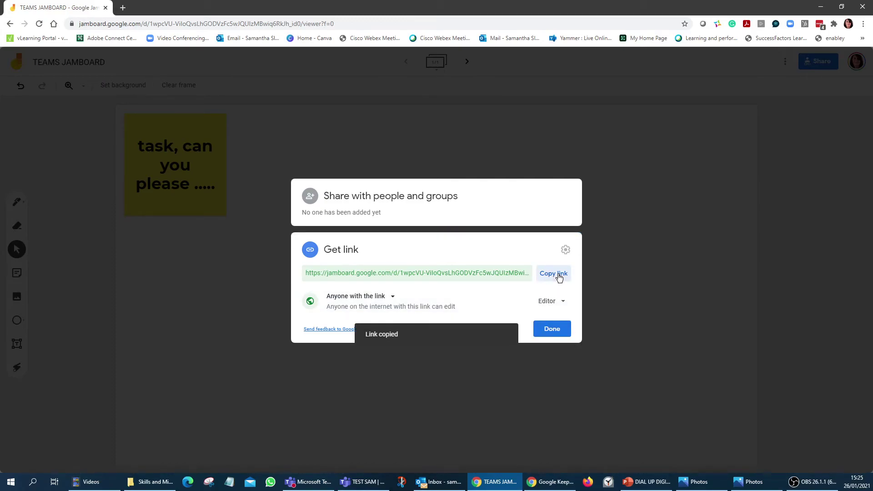
pyautogui.click(552, 329)
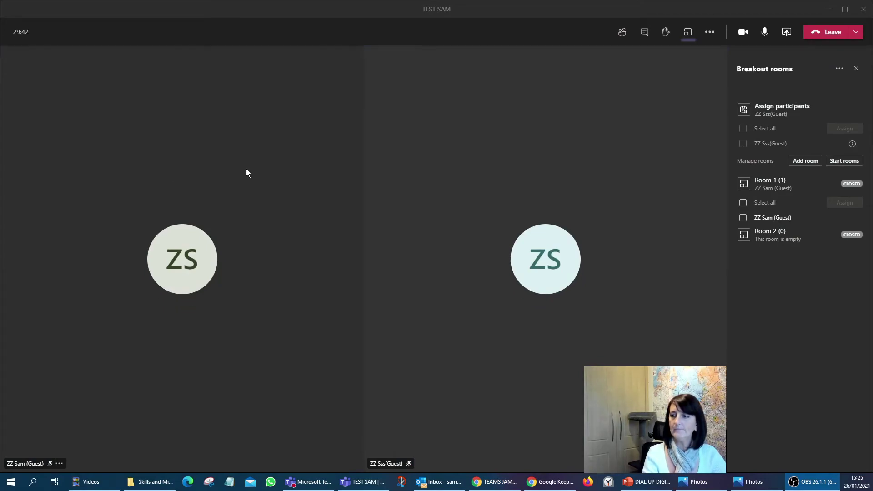
# - Switch to the Microsoft Teams meeting and post the copied Jamboard link in the meeting chat
pyautogui.click(645, 33)
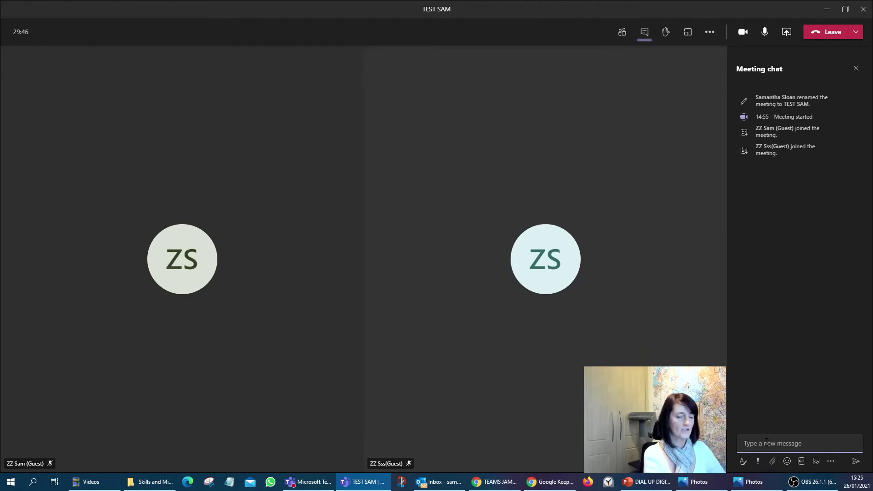
pyautogui.hotkey('ctrl', 'v')
pyautogui.press('Return')
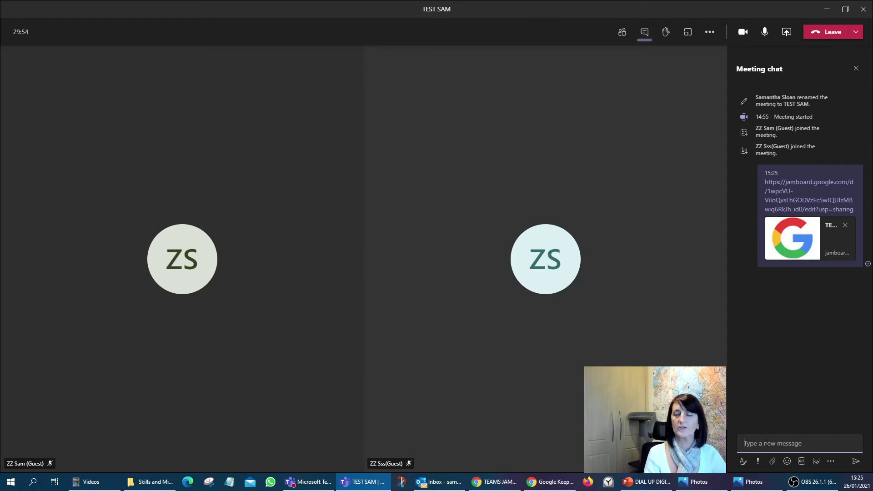
# - Review the meeting's breakout rooms, content-sharing choices and participant list
pyautogui.click(688, 33)
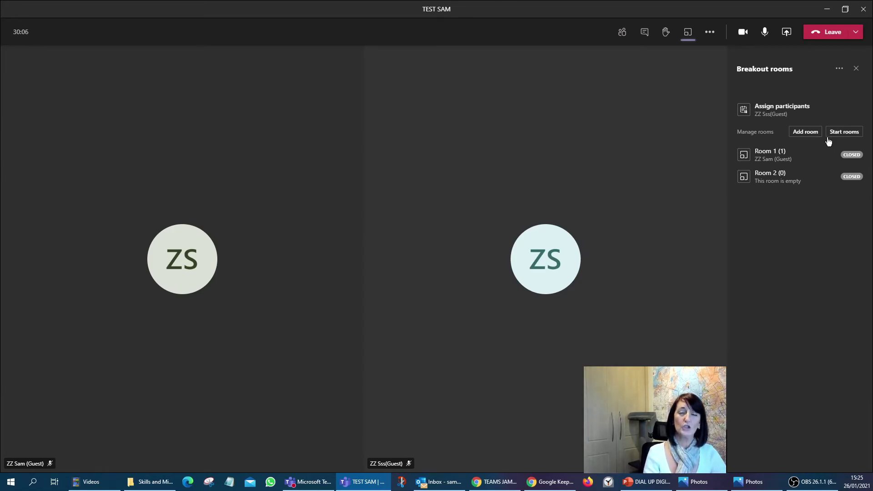
pyautogui.click(786, 34)
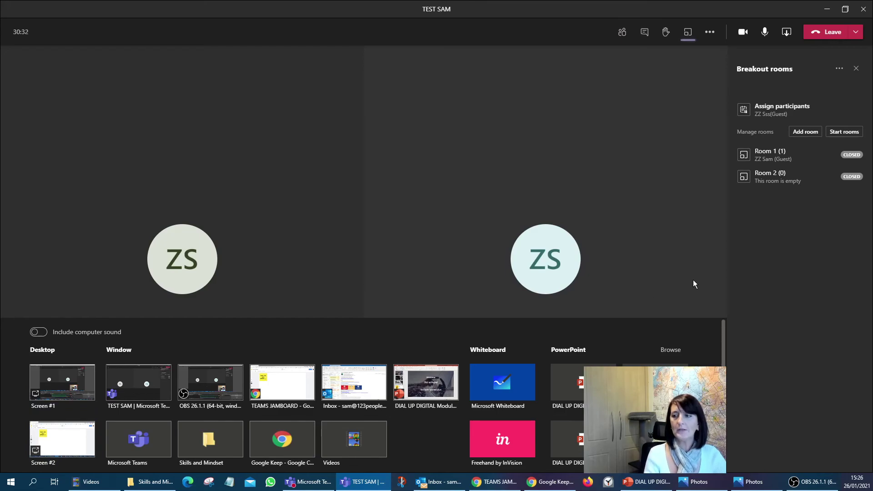
pyautogui.click(622, 32)
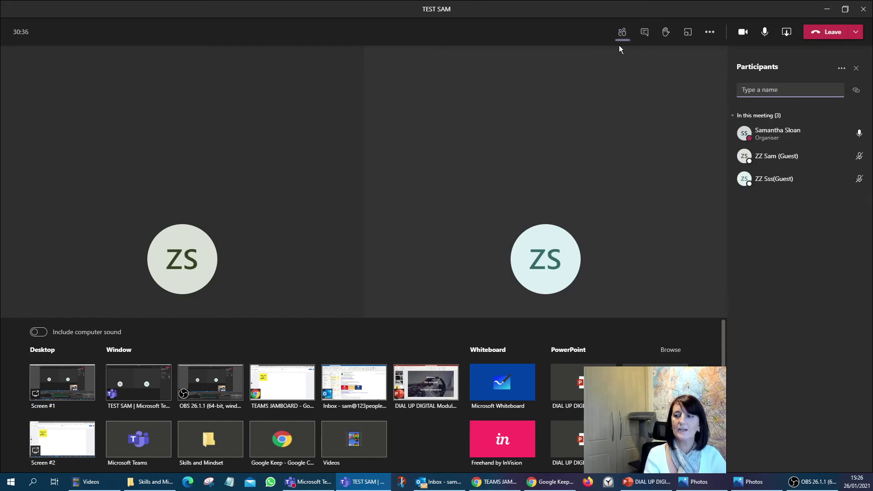